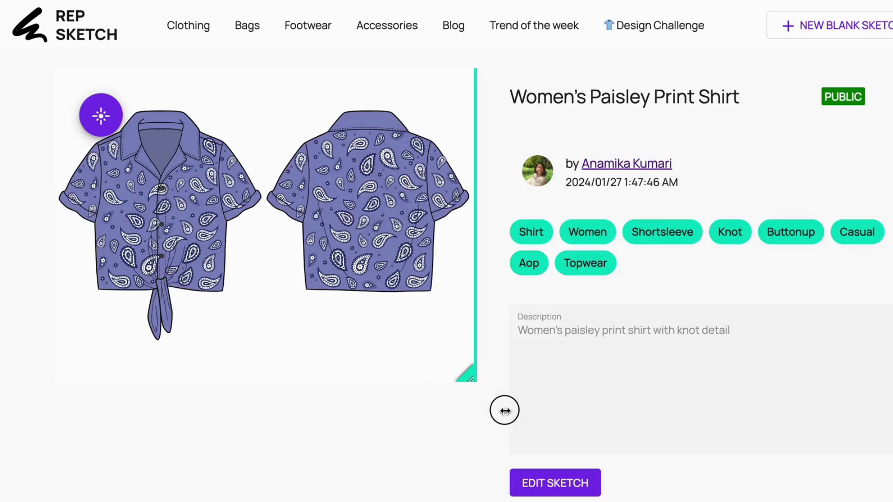
# - Return from the editor to the home page with the 'Search by tag...' field
pyautogui.moveTo(504, 409)
pyautogui.mouseDown()
pyautogui.moveTo(413, 393)
pyautogui.moveTo(28, 368)
pyautogui.moveTo(495, 403)
pyautogui.mouseUp()
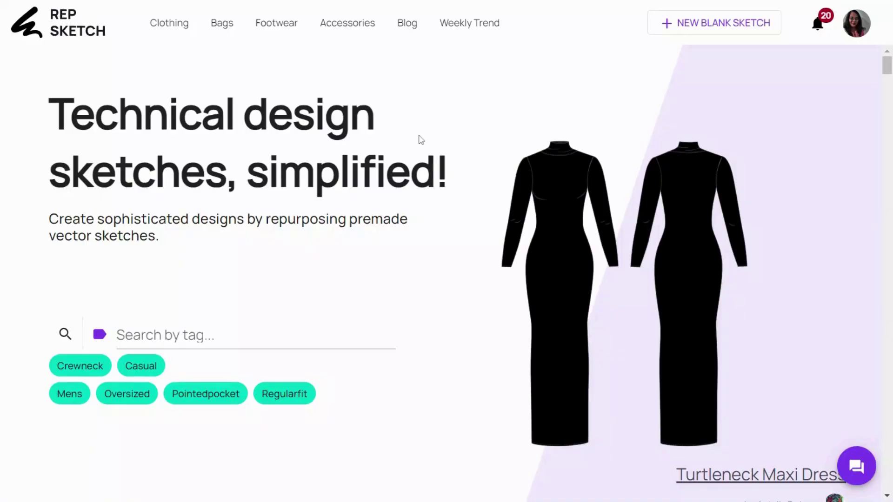
# - Filter the sketch library by the Sweatshirt tag
pyautogui.click(121, 335)
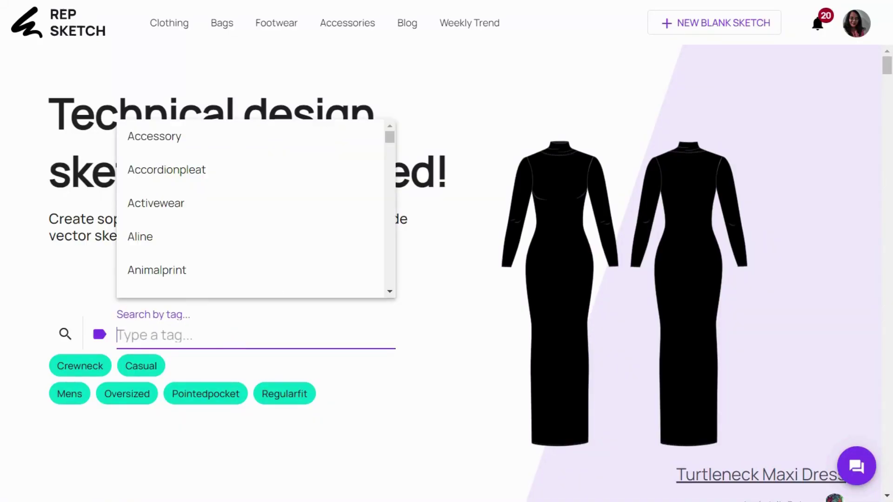
pyautogui.write('SWEATSH')
pyautogui.click(211, 366)
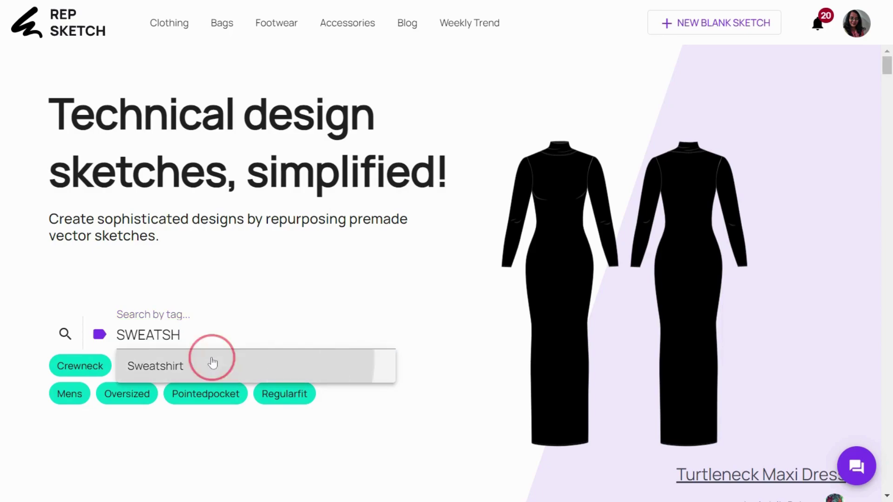
# - Browse the Sweatshirt result pages and open the beige Unisex Sweatshirt sketch for editing
pyautogui.scroll(-3, 408, 340)
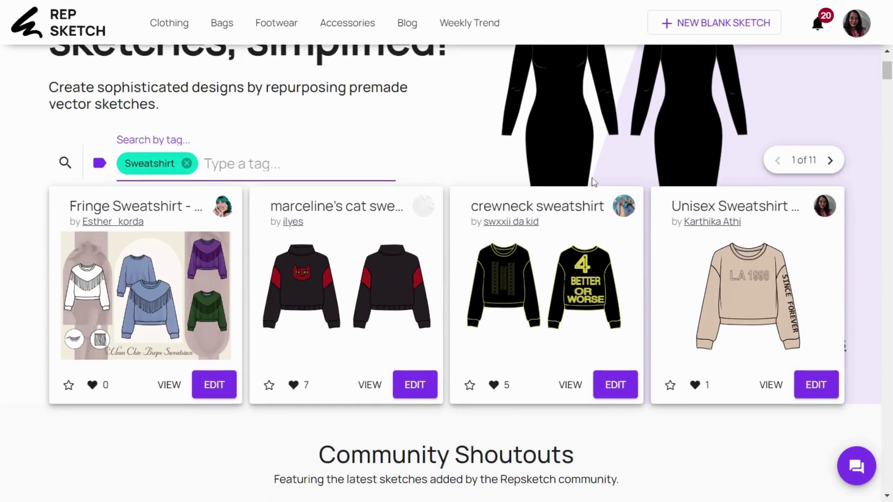
pyautogui.click(831, 160)
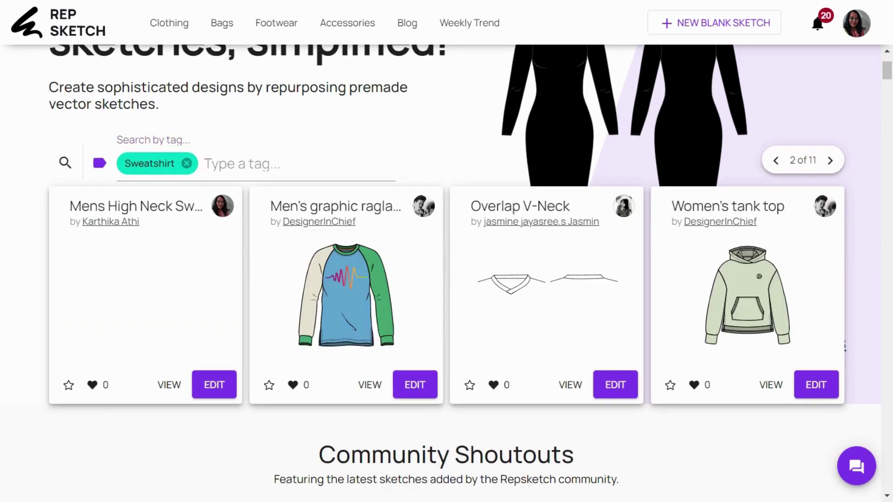
pyautogui.click(830, 160)
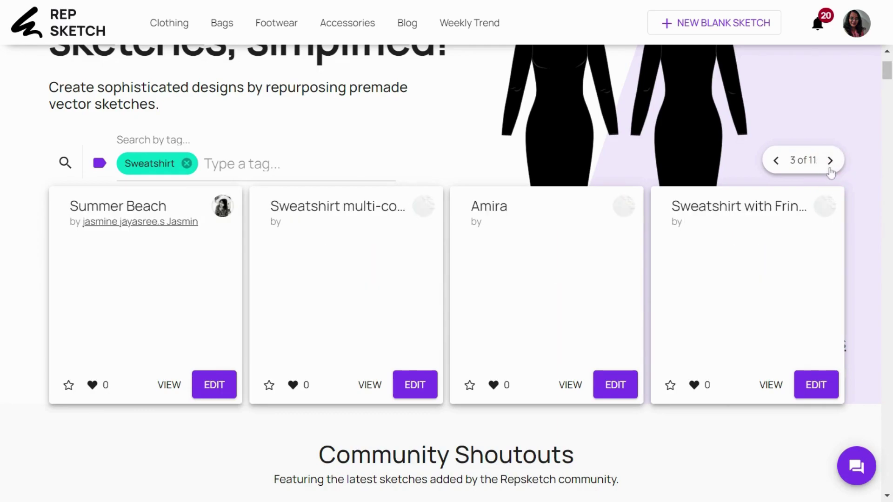
pyautogui.click(775, 161)
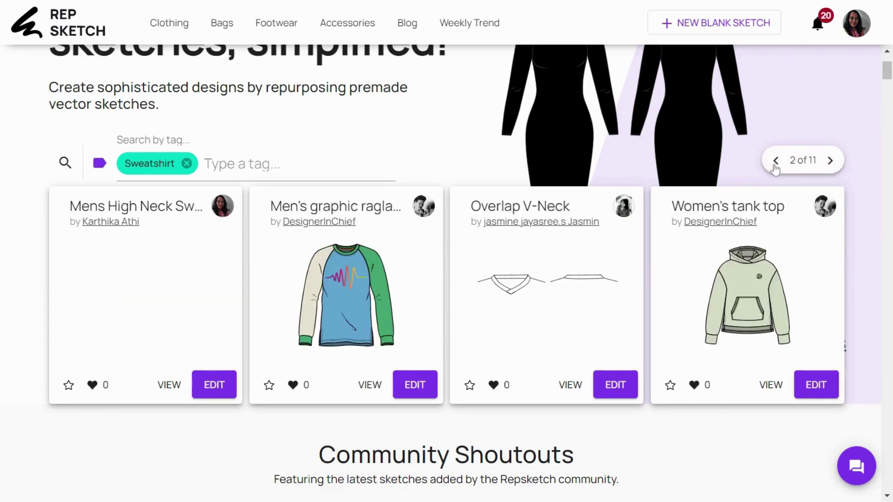
pyautogui.click(776, 161)
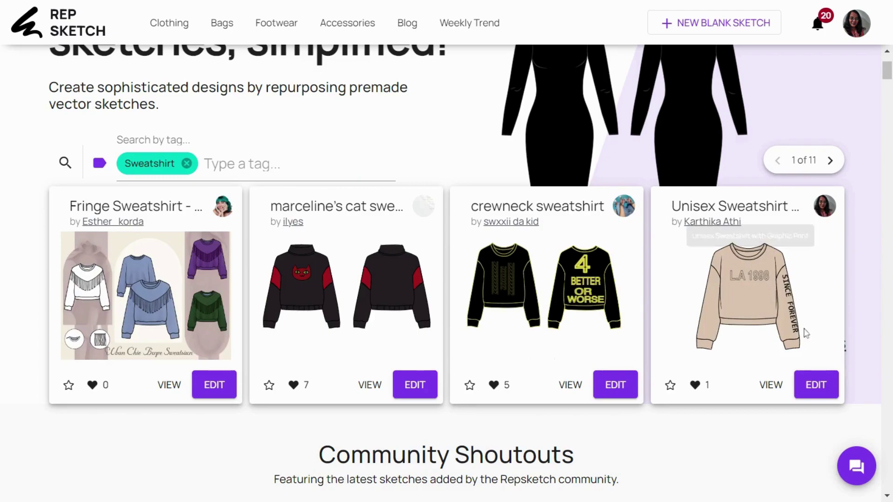
pyautogui.click(818, 385)
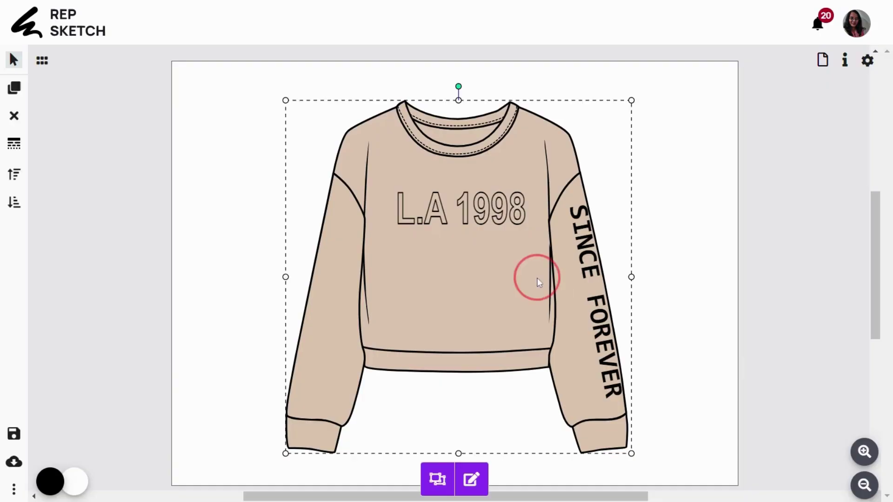
# - Move the sweatshirt toward the upper left of the page and shrink it
pyautogui.moveTo(538, 278); pyautogui.dragTo(439, 269)
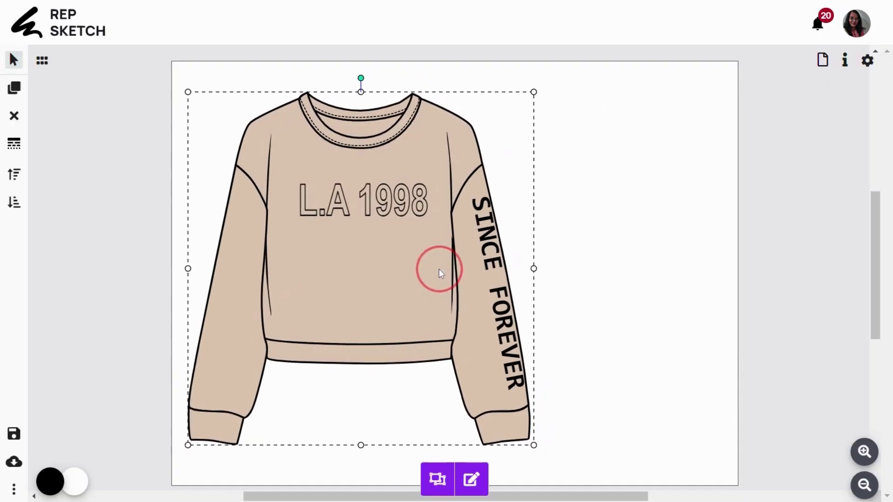
pyautogui.moveTo(533, 92); pyautogui.dragTo(444, 174)
pyautogui.moveTo(343, 309); pyautogui.dragTo(351, 253)
# - Ungroup the sweatshirt and send its bare shape behind the text prints
pyautogui.click(438, 479)
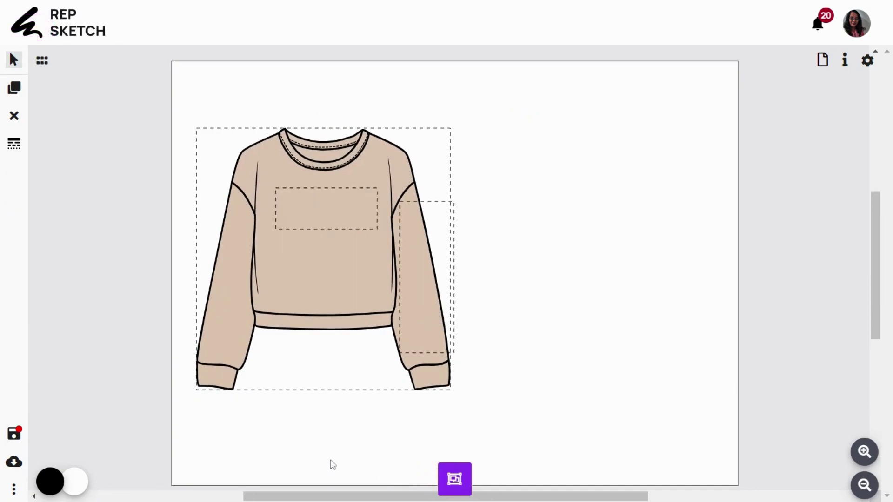
pyautogui.click(330, 463)
pyautogui.click(327, 307)
pyautogui.click(14, 204)
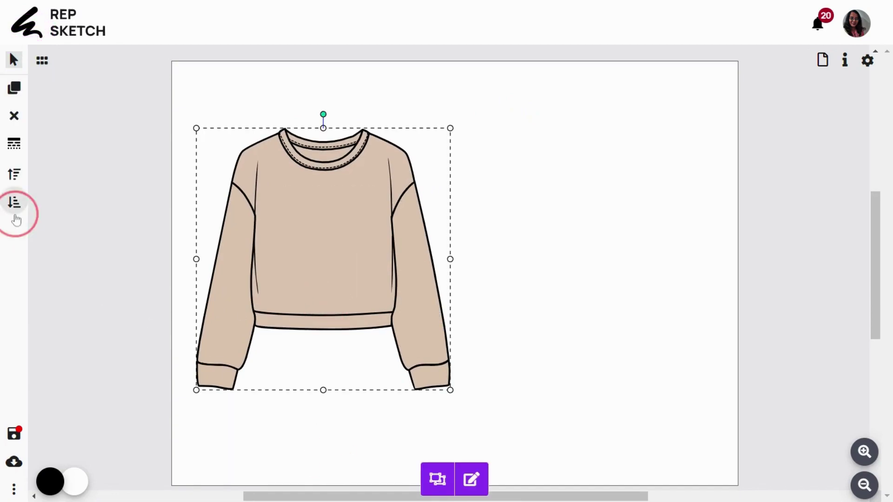
pyautogui.click(146, 230)
# - Delete the L.A 1998 and SINCE FOREVER prints, then select the left sleeve and body
pyautogui.click(313, 217)
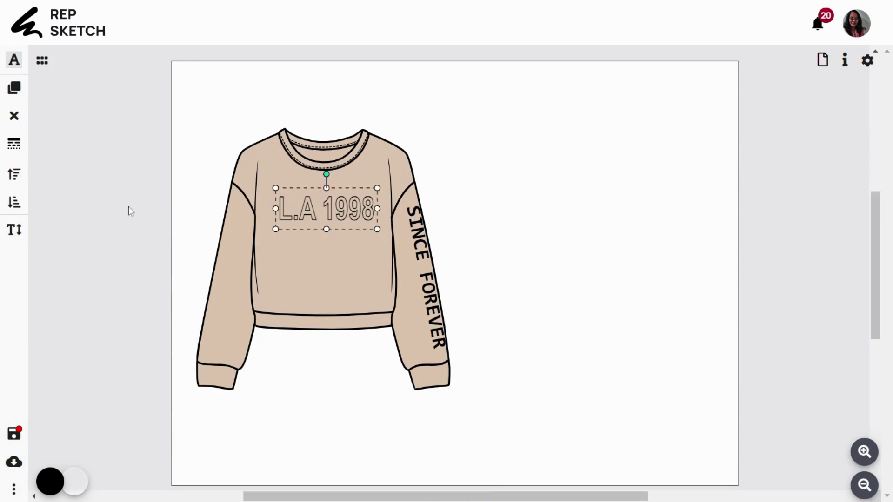
pyautogui.click(14, 116)
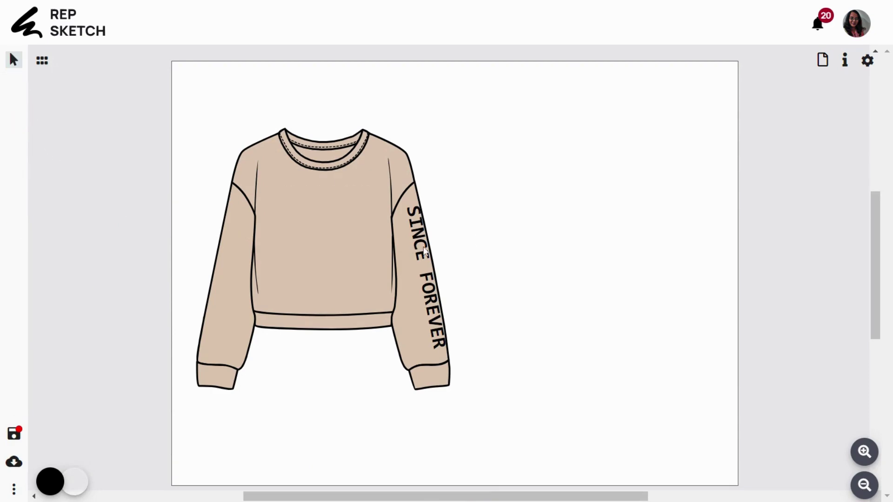
pyautogui.click(425, 252)
pyautogui.click(15, 116)
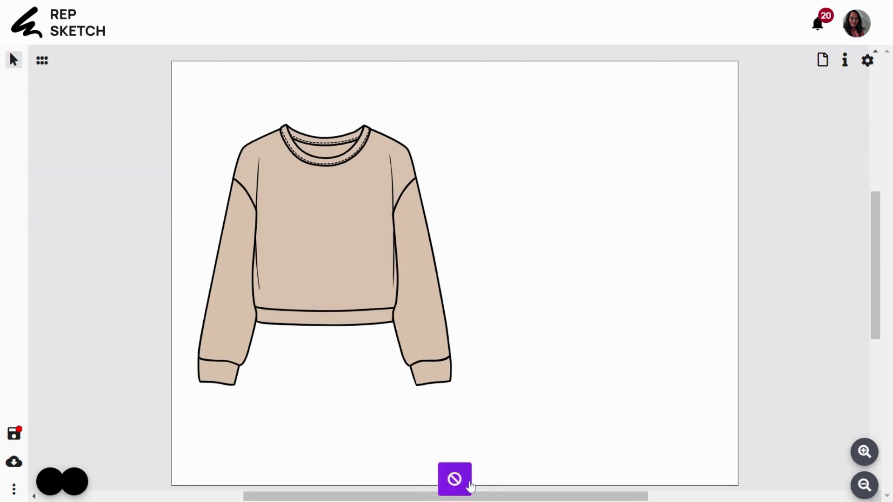
pyautogui.click(230, 380)
pyautogui.keyDown('shift'); pyautogui.click(328, 291); pyautogui.keyUp('shift')
# - Fill the sweatshirt body and sleeves with a soft lilac colour
pyautogui.keyDown('shift'); pyautogui.click(435, 334); pyautogui.keyUp('shift')
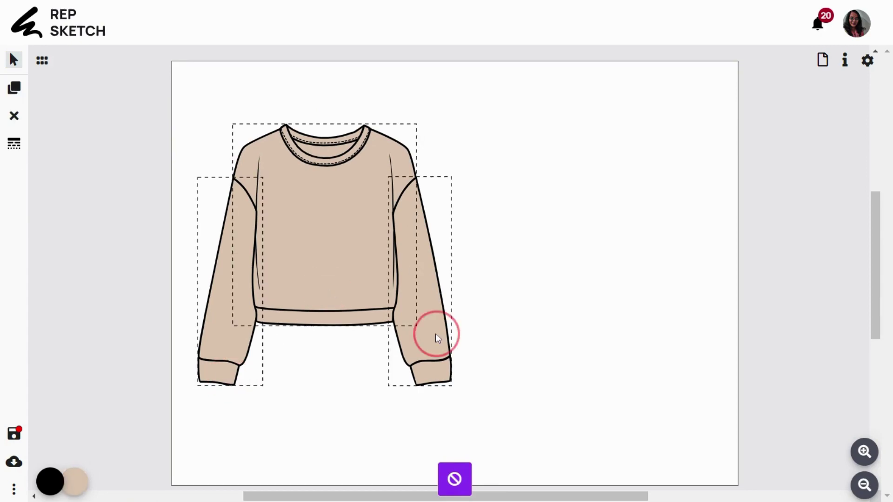
pyautogui.click(75, 482)
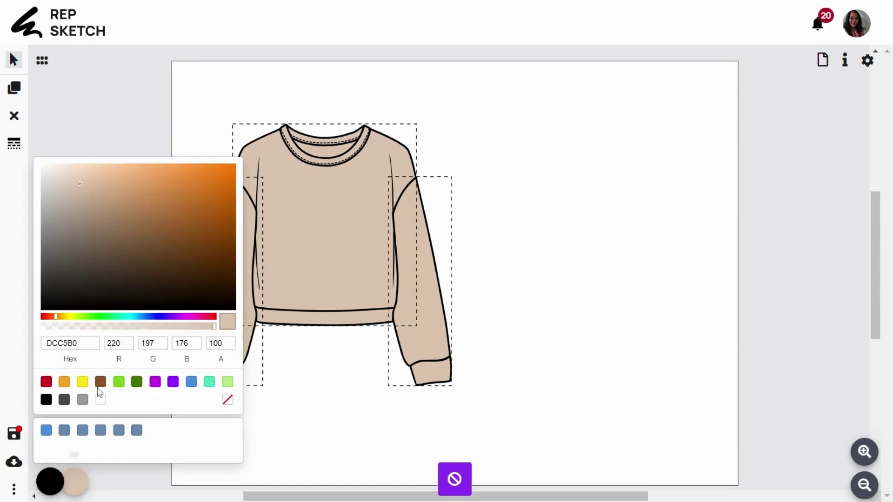
pyautogui.click(173, 382)
pyautogui.click(92, 179)
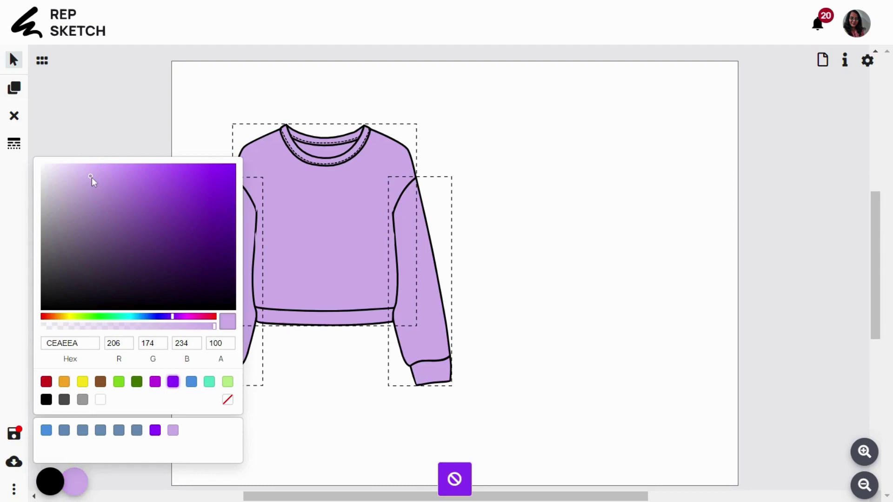
pyautogui.click(172, 191)
# - Clone the lilac sweatshirt to the right, delete the copy's inner collar, and open the components library
pyautogui.click(15, 88)
pyautogui.moveTo(316, 284)
pyautogui.mouseDown()
pyautogui.moveTo(544, 245)
pyautogui.moveTo(573, 270)
pyautogui.mouseUp()
pyautogui.click(471, 479)
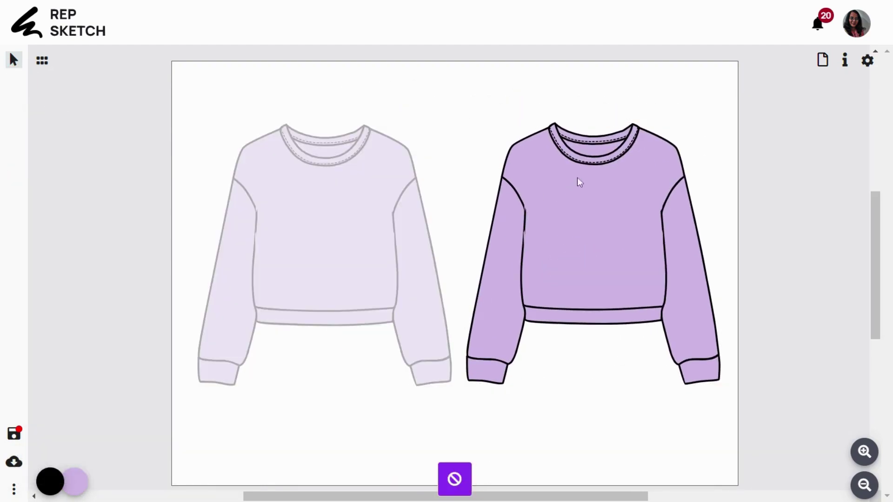
pyautogui.click(595, 166)
pyautogui.click(595, 166)
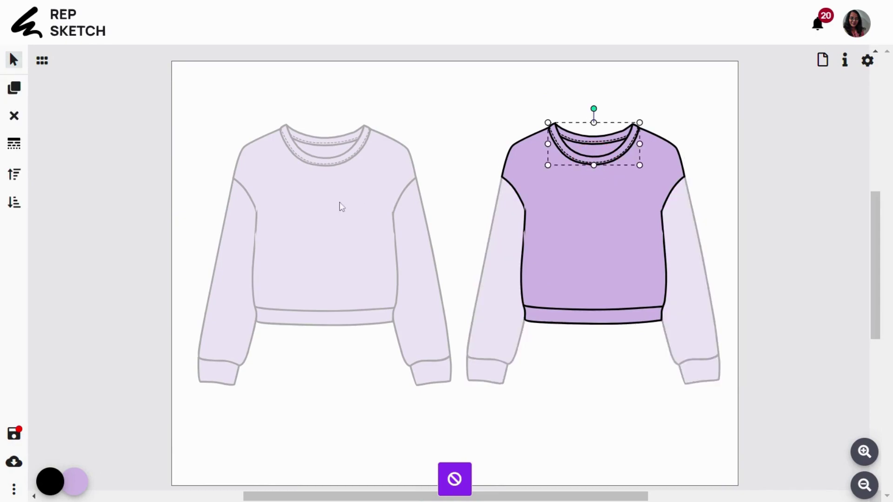
pyautogui.click(13, 117)
pyautogui.click(455, 479)
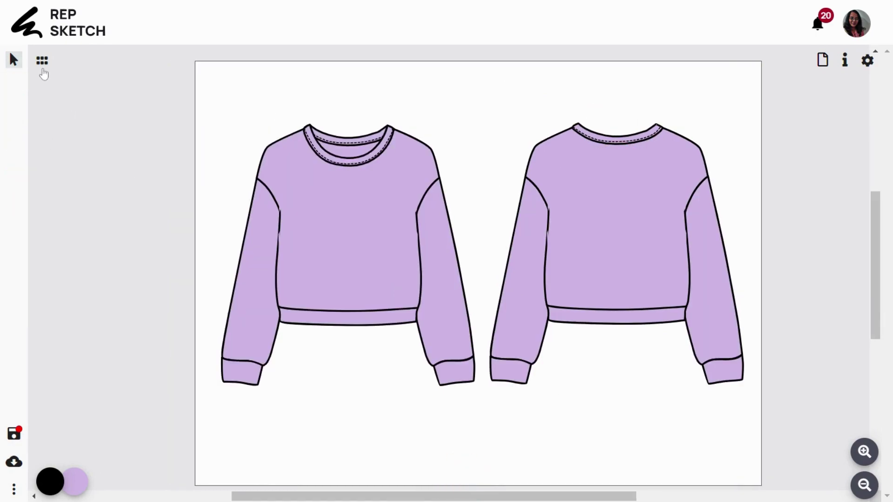
pyautogui.click(42, 61)
pyautogui.moveTo(317, 192); pyautogui.dragTo(318, 402)
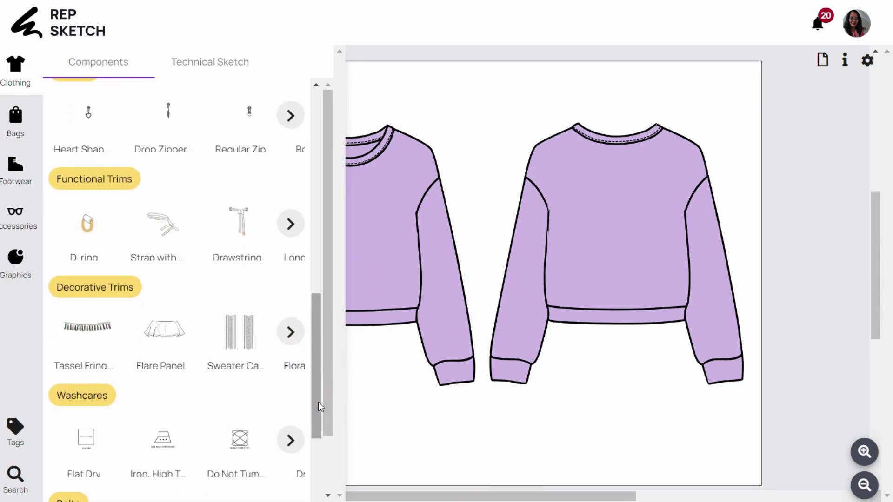
# - Page through the Decorative Trims carousel looking for a fringe design
pyautogui.click(290, 333)
pyautogui.click(292, 340)
pyautogui.click(292, 339)
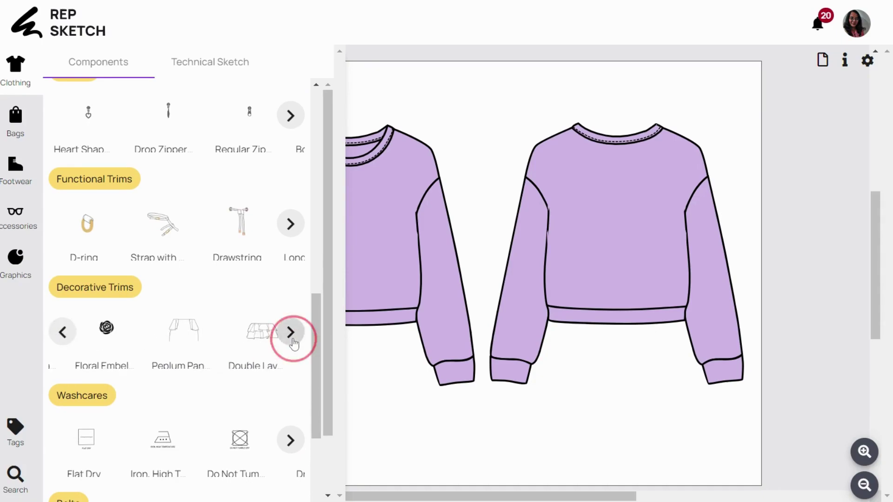
pyautogui.click(292, 340)
pyautogui.click(293, 339)
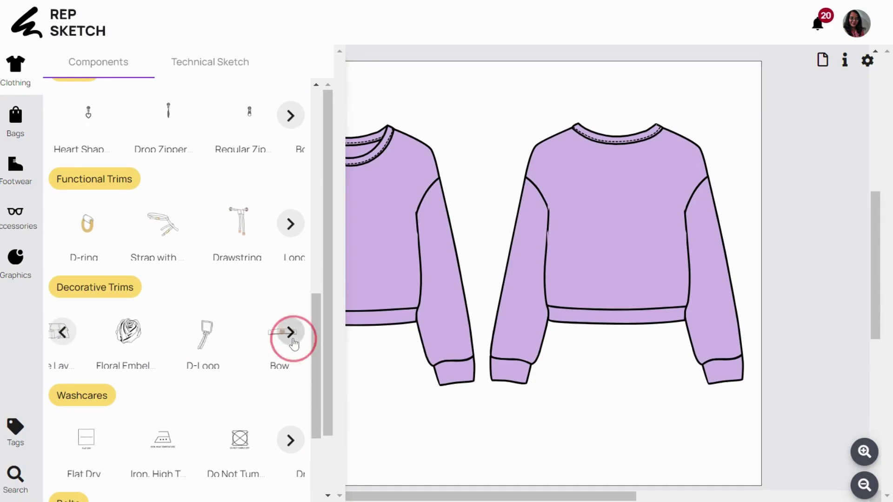
pyautogui.click(292, 340)
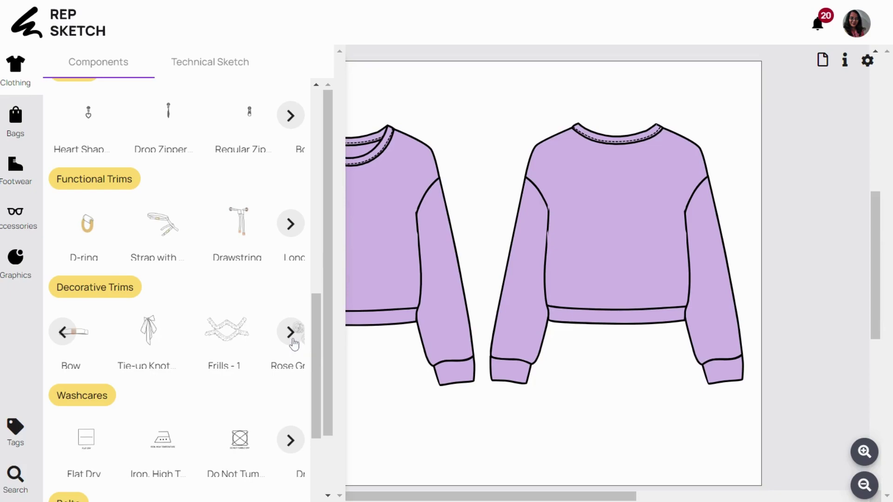
pyautogui.click(292, 339)
pyautogui.click(292, 340)
pyautogui.click(293, 340)
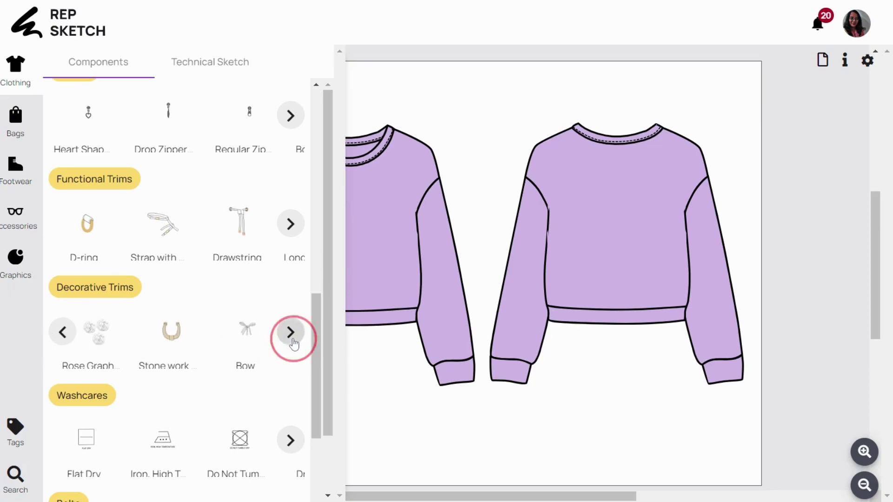
# - Search components by the Fringe tag to list the fringe trims
pyautogui.click(14, 435)
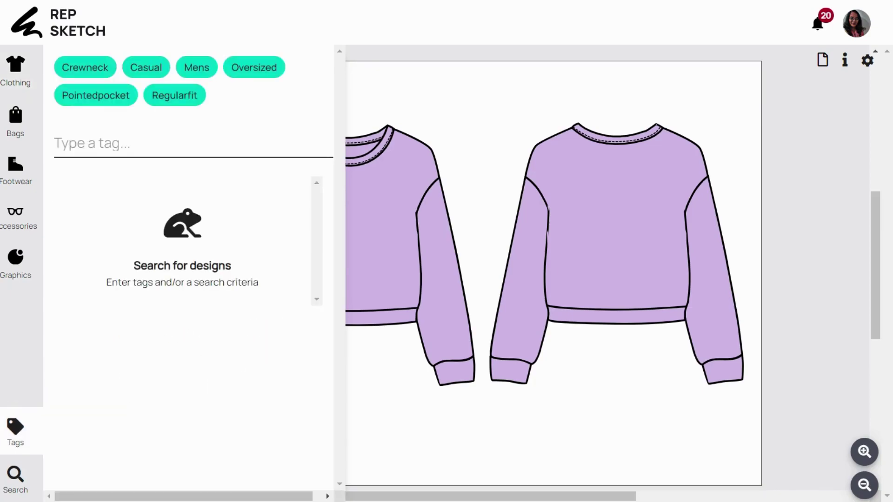
pyautogui.click(91, 143)
pyautogui.write('FRINGE')
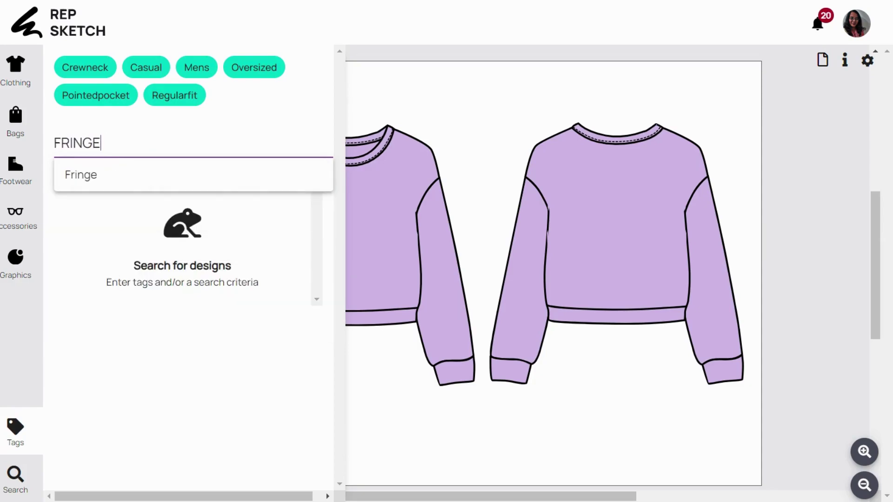
pyautogui.click(90, 175)
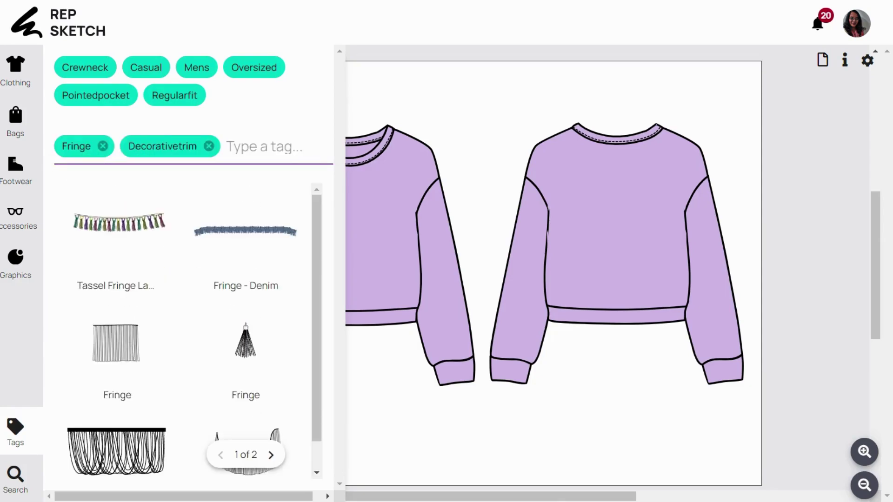
pyautogui.scroll(-1, 239, 304)
# - Add the Fringe graphic from page 2 of the results and park it beside the sweater
pyautogui.click(271, 455)
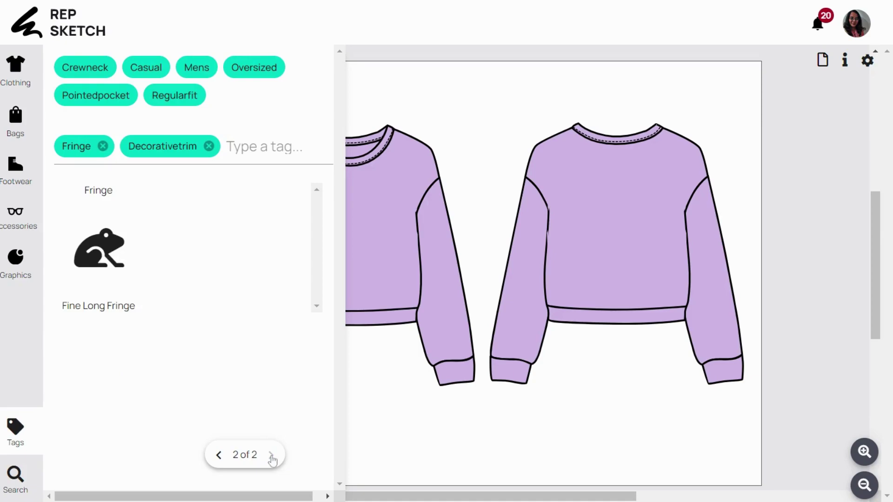
pyautogui.click(134, 228)
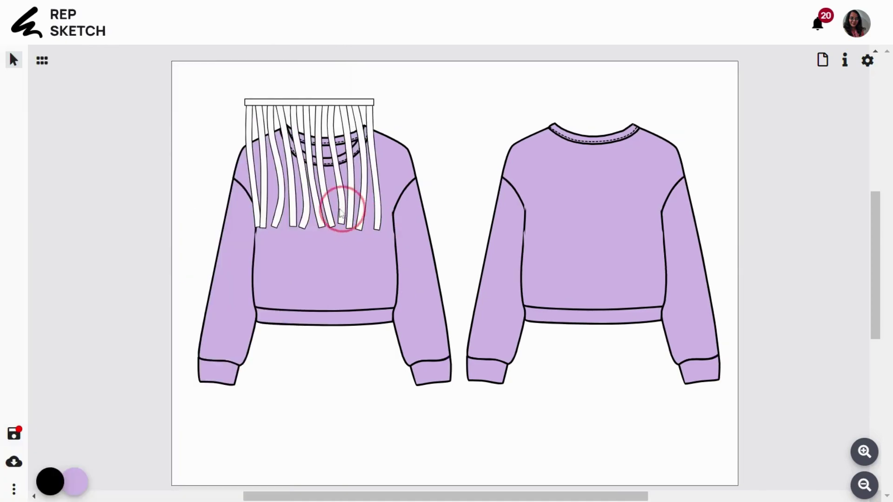
pyautogui.moveTo(342, 207); pyautogui.dragTo(206, 313)
# - Ungroup the fringe, delete its top band, regroup the strips and scale them down
pyautogui.click(437, 480)
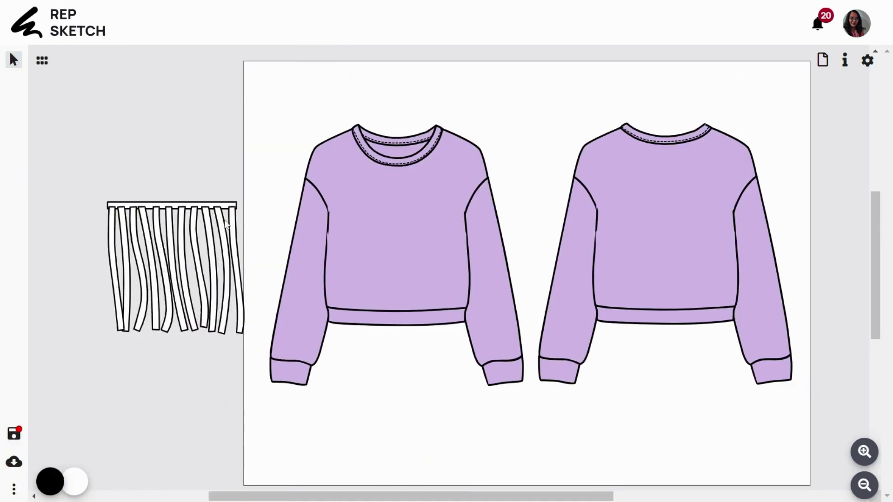
pyautogui.click(227, 206)
pyautogui.click(15, 120)
pyautogui.click(156, 148)
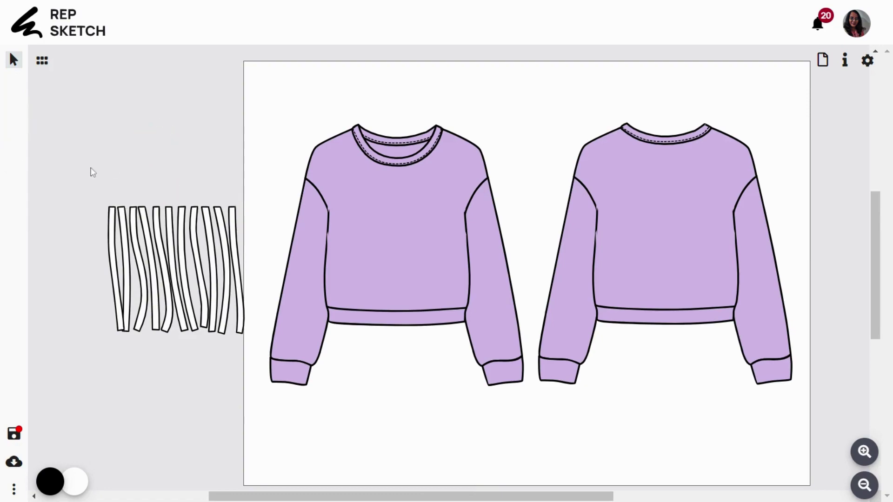
pyautogui.moveTo(92, 172); pyautogui.dragTo(254, 317)
pyautogui.click(455, 481)
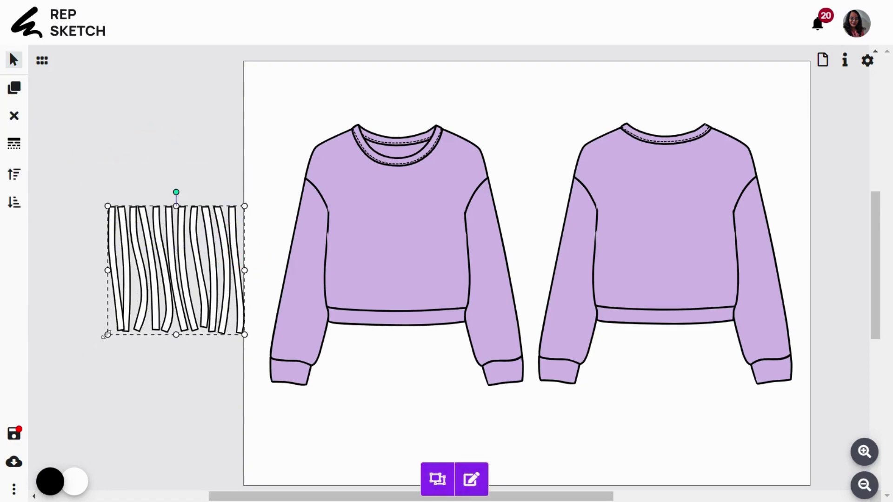
pyautogui.moveTo(105, 336); pyautogui.dragTo(175, 273)
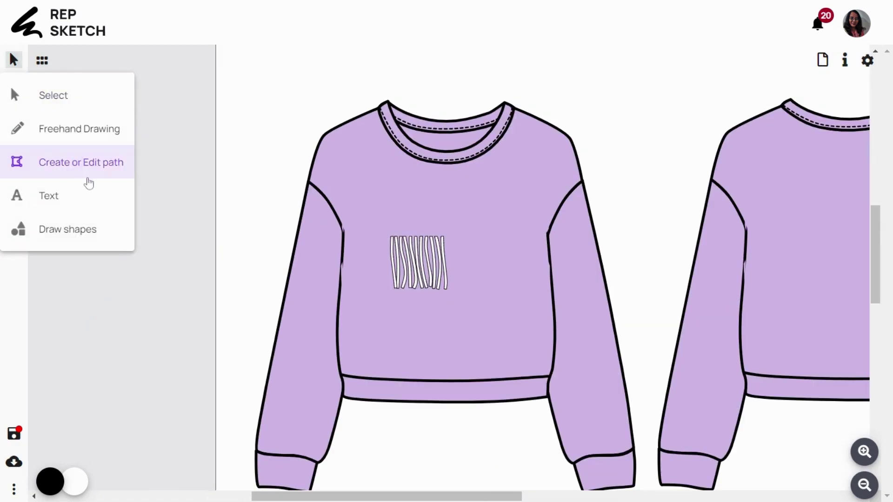
# - Switch to path editing and bring a stray fringe strip up beside the others on the shoulder
pyautogui.click(87, 174)
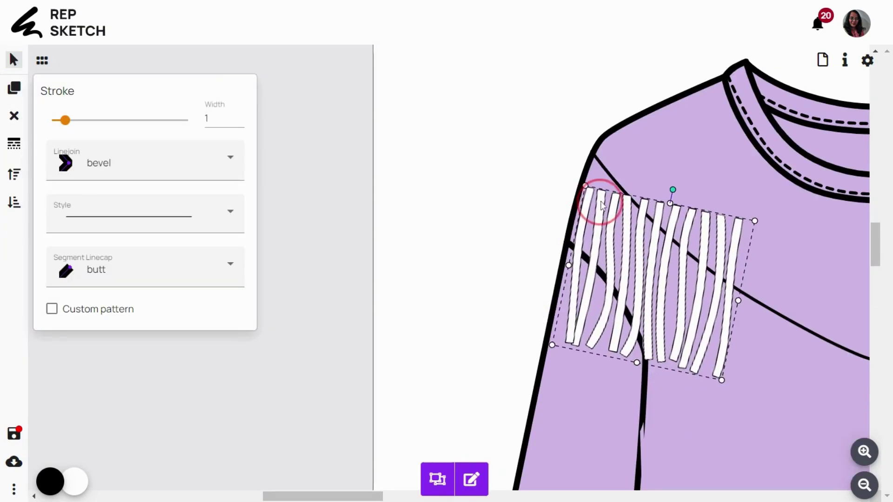
pyautogui.moveTo(599, 200); pyautogui.dragTo(609, 185)
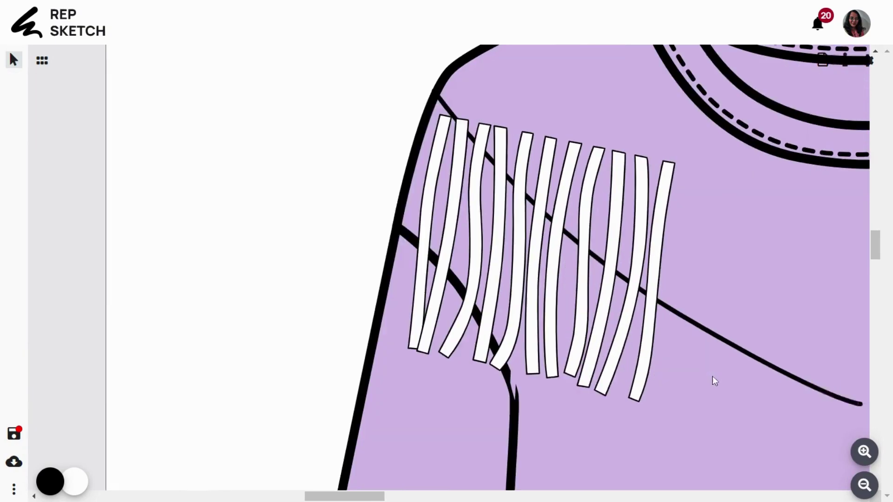
pyautogui.click(349, 369)
pyautogui.click(350, 165)
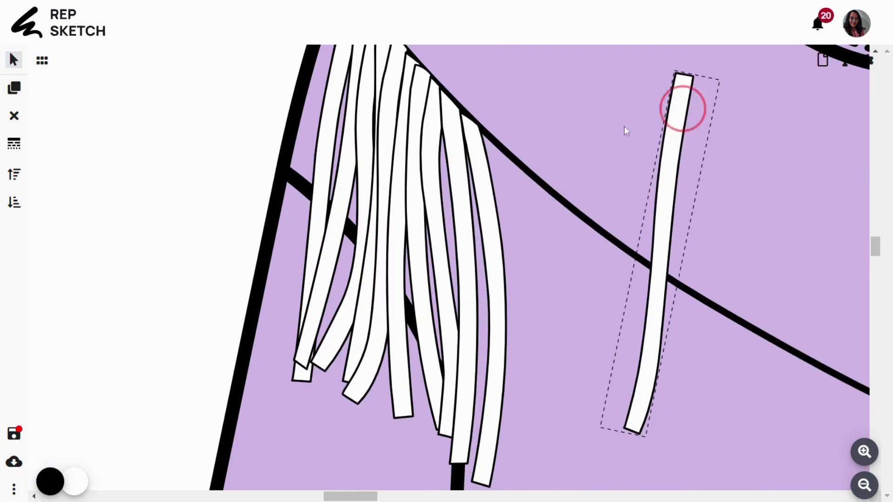
pyautogui.moveTo(682, 103); pyautogui.dragTo(488, 143)
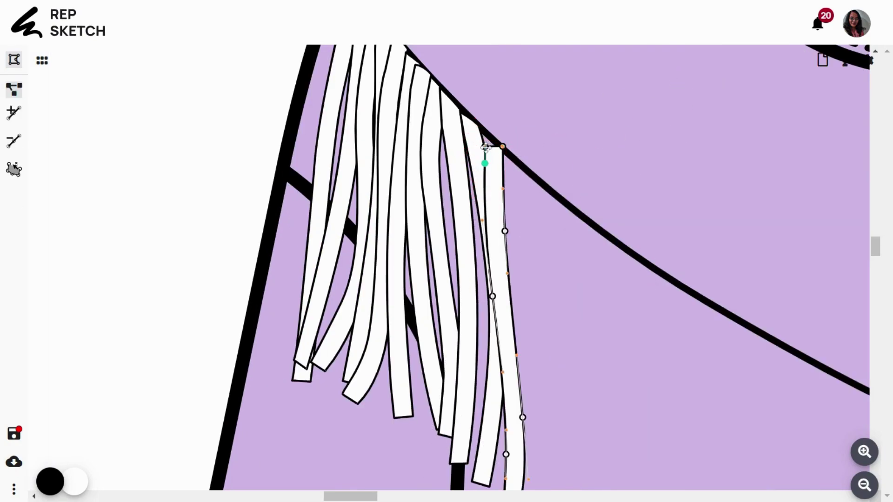
# - Clone fringe strips along the diagonal yoke seam and colour them all lilac
pyautogui.click(484, 139)
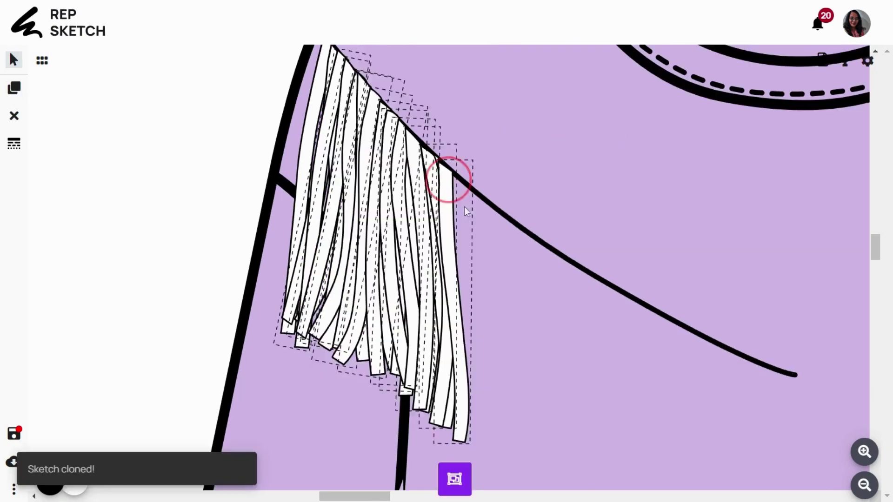
pyautogui.scroll(2, 552, 304)
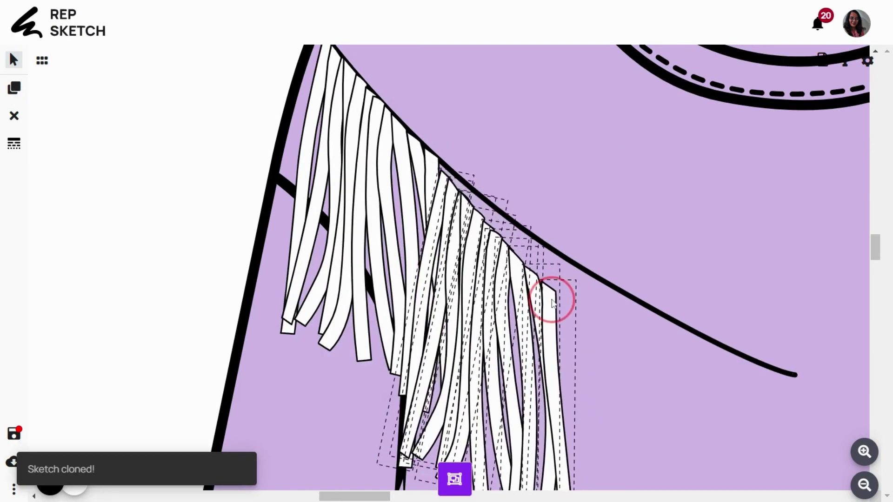
pyautogui.moveTo(553, 304); pyautogui.dragTo(566, 269)
pyautogui.click(459, 194)
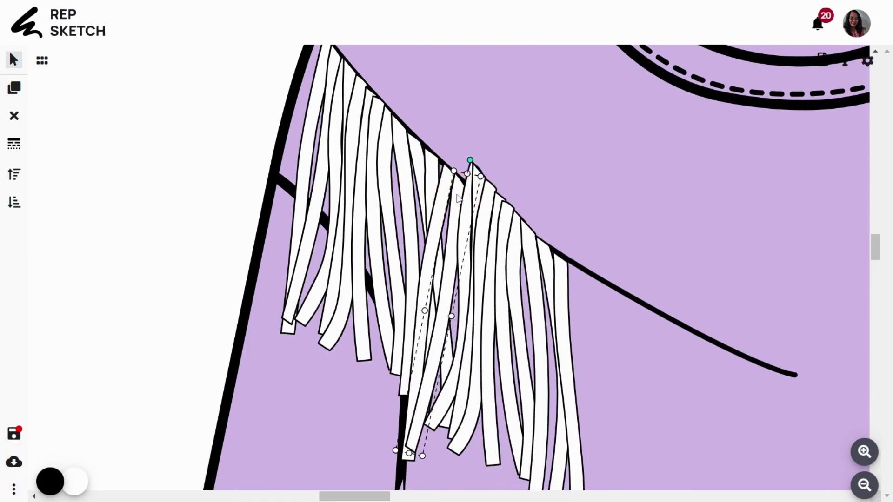
pyautogui.moveTo(459, 199); pyautogui.dragTo(455, 219)
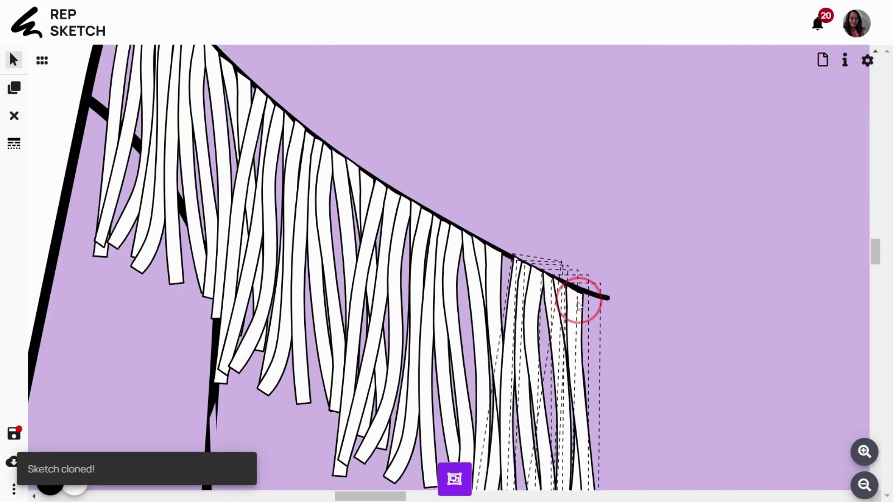
pyautogui.moveTo(578, 295); pyautogui.dragTo(574, 305)
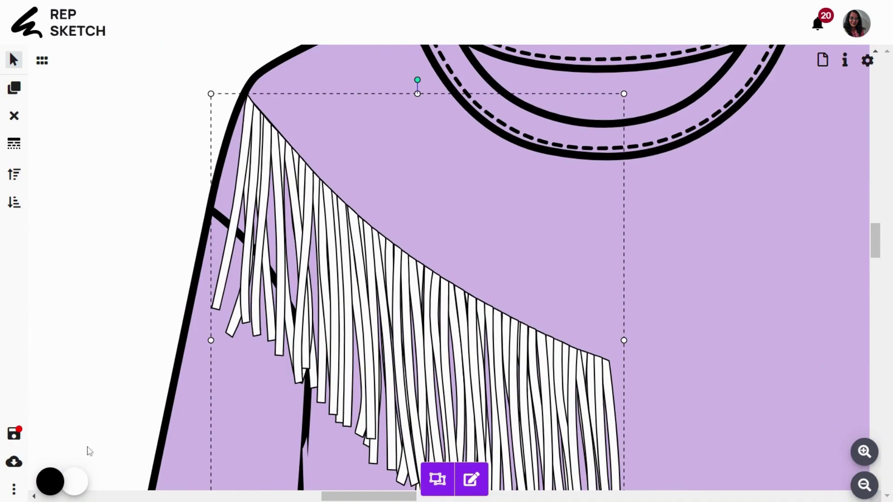
pyautogui.click(81, 487)
pyautogui.click(210, 432)
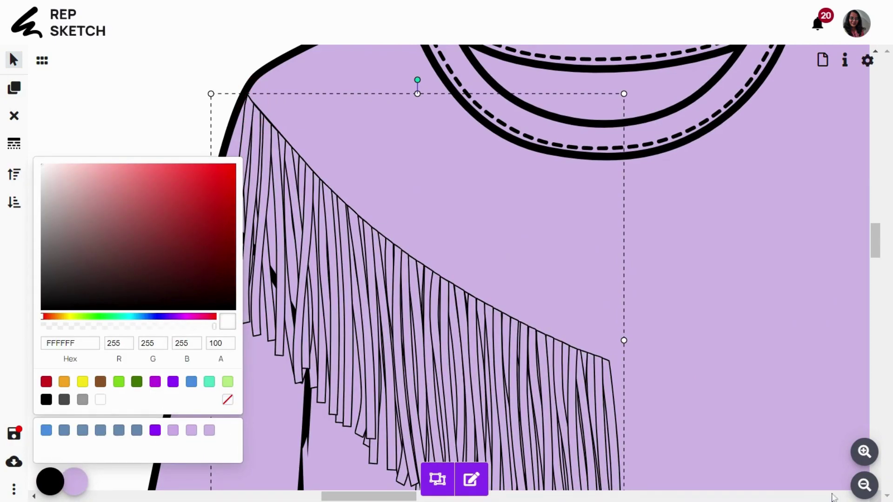
# - Clone the fringe and flip the copy onto the right yoke, adjusting both widths into a V
pyautogui.scroll(-5, 672, 255)
pyautogui.click(14, 87)
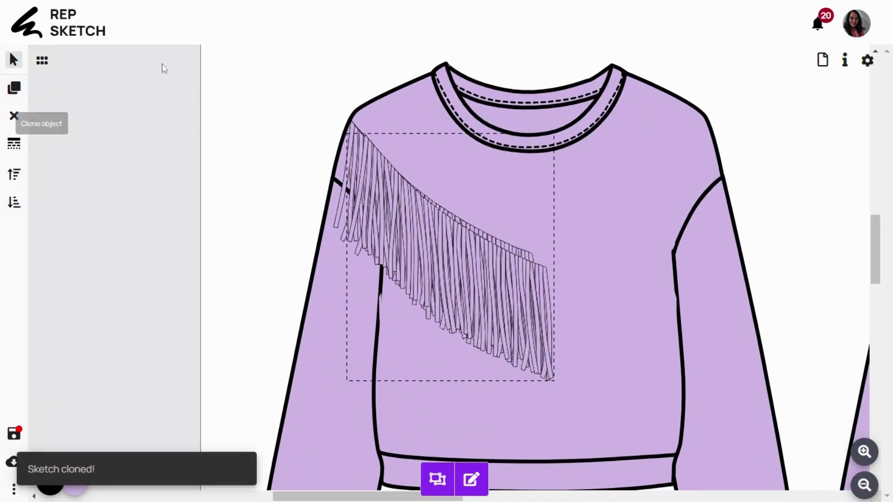
pyautogui.moveTo(507, 275); pyautogui.dragTo(492, 259)
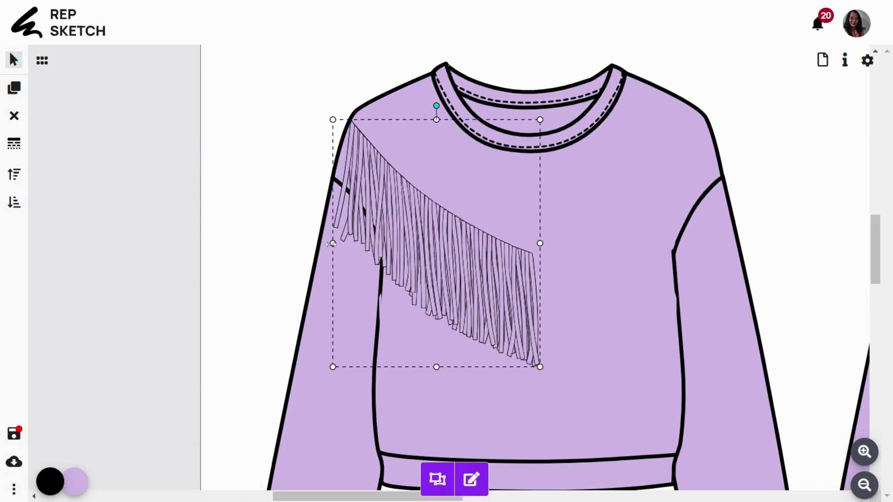
pyautogui.moveTo(333, 243); pyautogui.dragTo(719, 201)
pyautogui.moveTo(538, 244); pyautogui.dragTo(544, 243)
pyautogui.click(523, 279)
pyautogui.scroll(-5, 189, 146)
# - Group the front sweater together with both fringe trims
pyautogui.moveTo(190, 144); pyautogui.dragTo(444, 421)
pyautogui.click(456, 481)
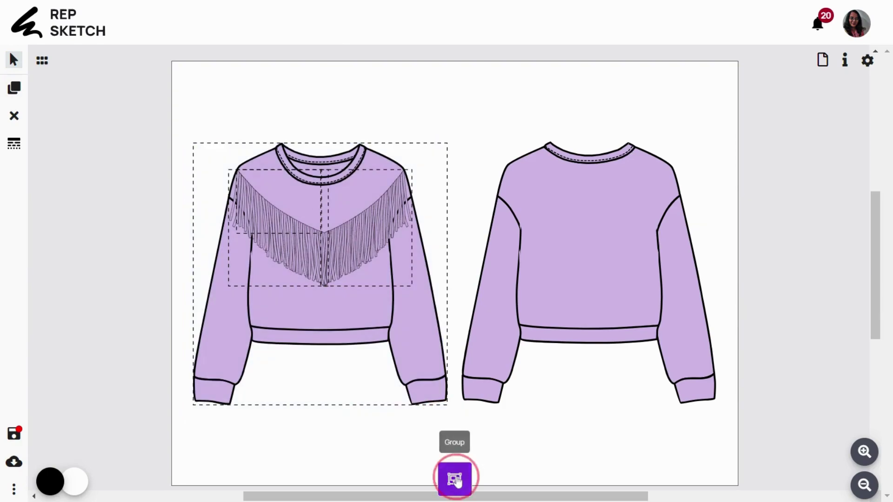
pyautogui.click(549, 424)
pyautogui.scroll(-1, 549, 425)
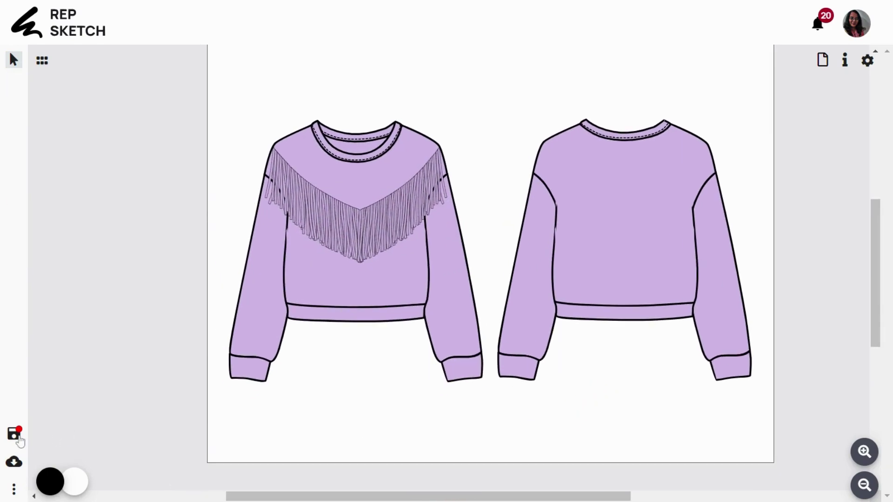
# - Name the design 'Sweatshirt with Fringes' in the design settings and move to its description
pyautogui.click(17, 437)
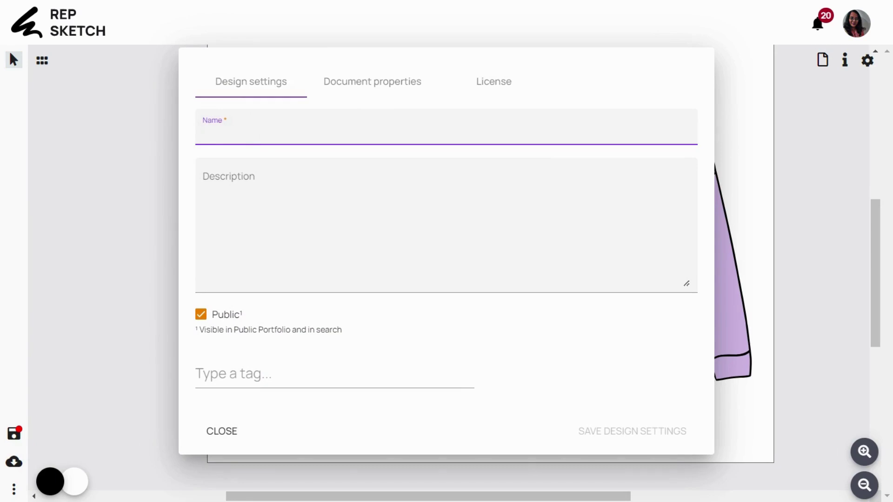
pyautogui.write('Sweatshir')
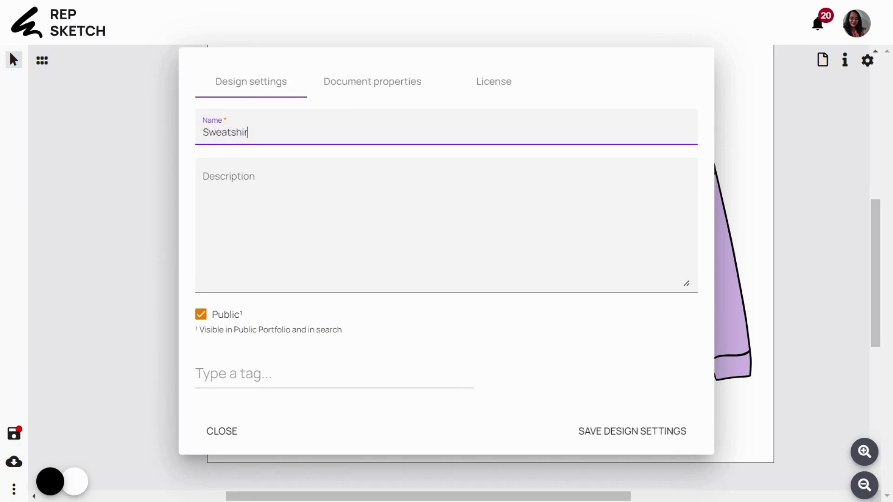
pyautogui.write('t with Fringes')
pyautogui.click(242, 194)
pyautogui.write('Sweatshirt with Fringes')
# - Tag the design Sweatshirt and Fringe, then open the account menu
pyautogui.click(235, 374)
pyautogui.write('SWEATSH')
pyautogui.click(235, 410)
pyautogui.write('FR')
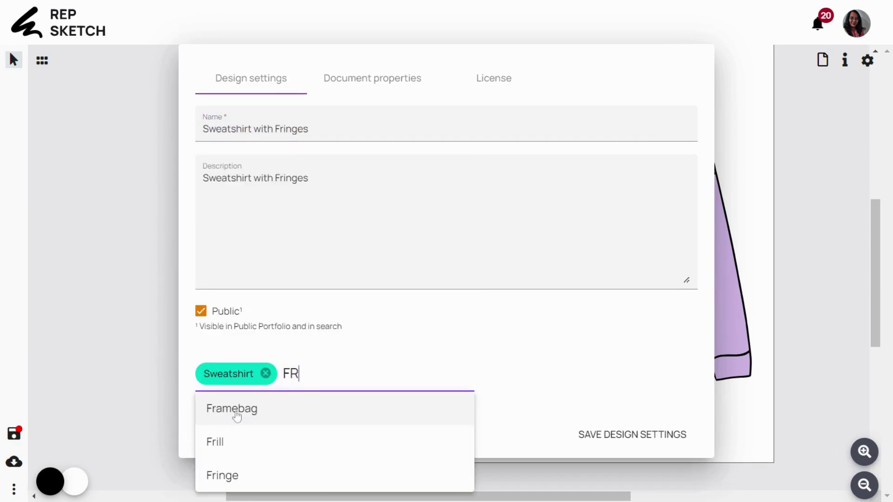
pyautogui.write('ING')
pyautogui.click(233, 411)
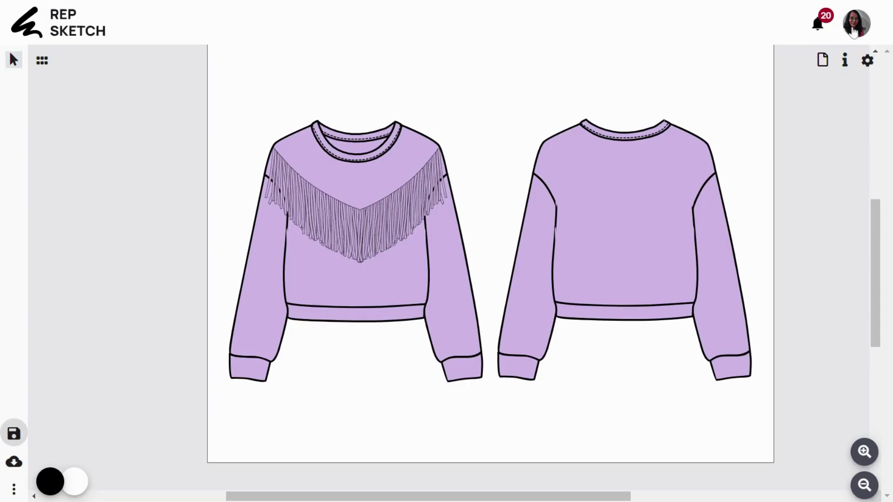
pyautogui.click(856, 23)
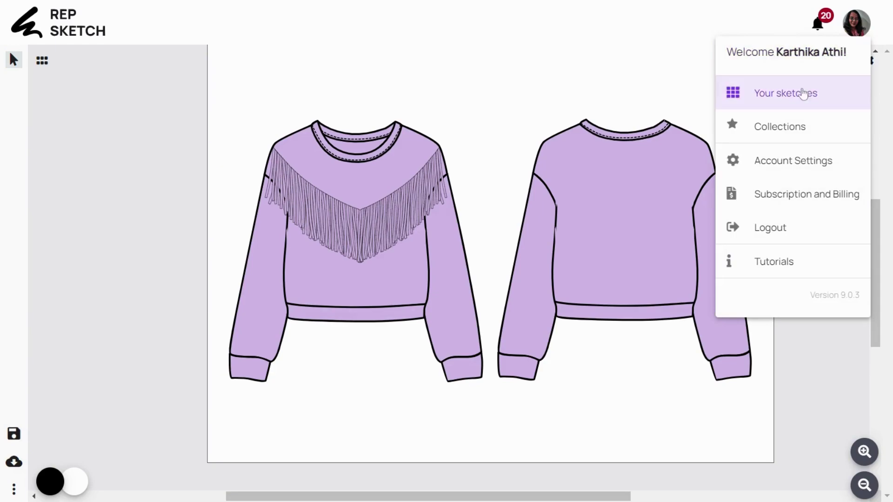
# - From Your sketches, open the Sweatshirt with Fringes page and launch the AI realistic-image dialog
pyautogui.click(804, 94)
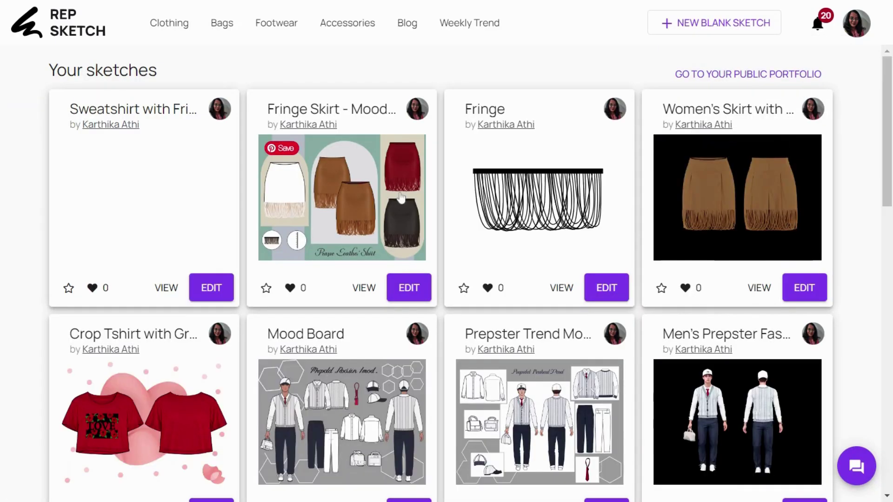
pyautogui.click(166, 290)
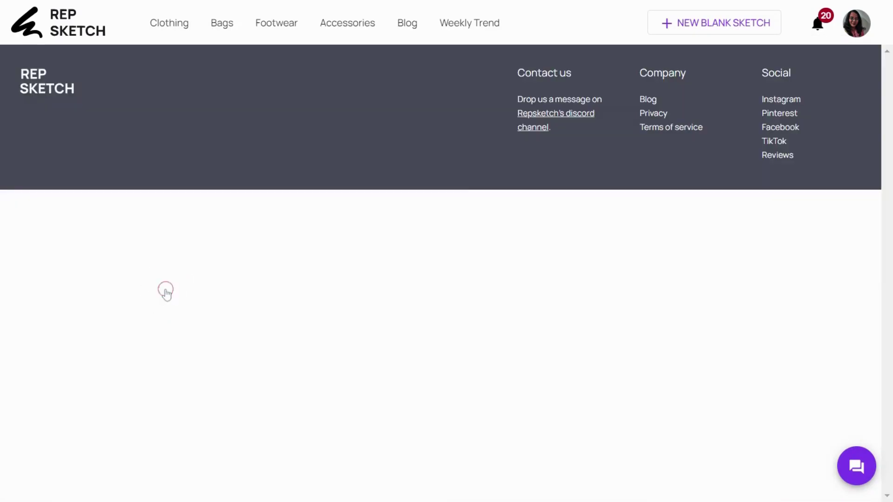
pyautogui.click(92, 106)
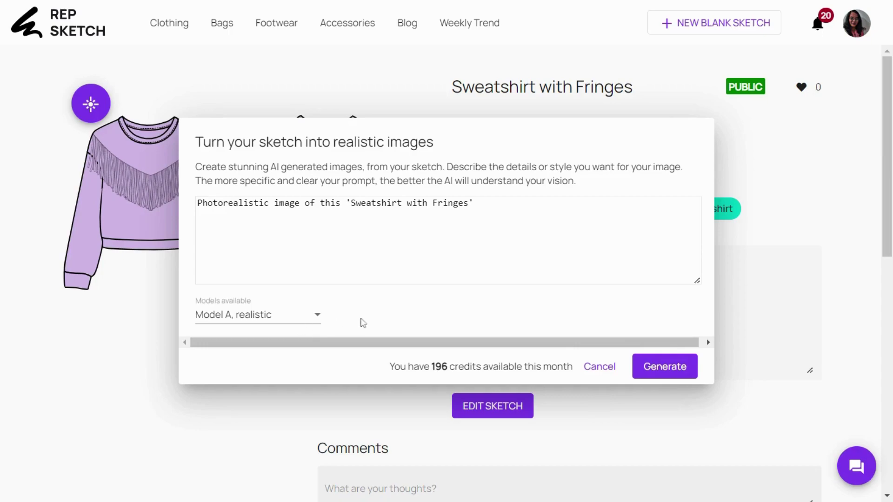
# - Render the sketch into a realistic image, compare it against the sketch, then generate a red-colour variant
pyautogui.click(665, 366)
pyautogui.moveTo(65, 327)
pyautogui.mouseDown()
pyautogui.moveTo(413, 320)
pyautogui.moveTo(28, 309)
pyautogui.mouseUp()
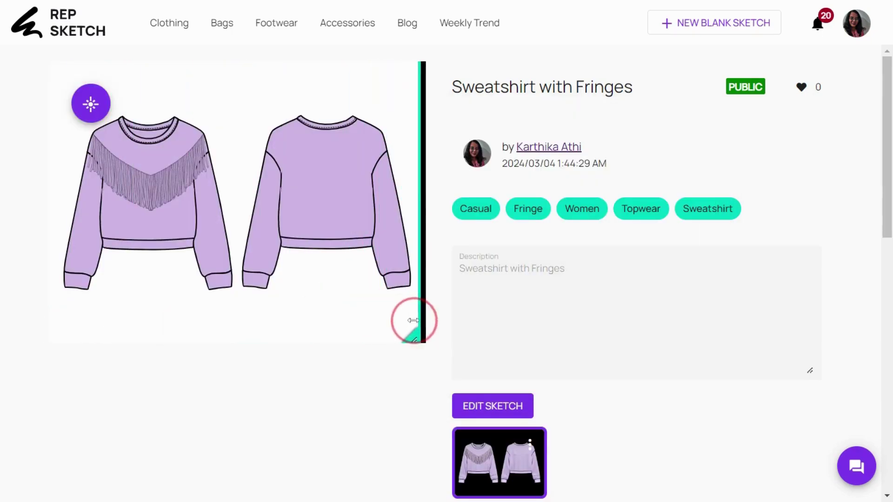
pyautogui.click(91, 103)
pyautogui.click(669, 366)
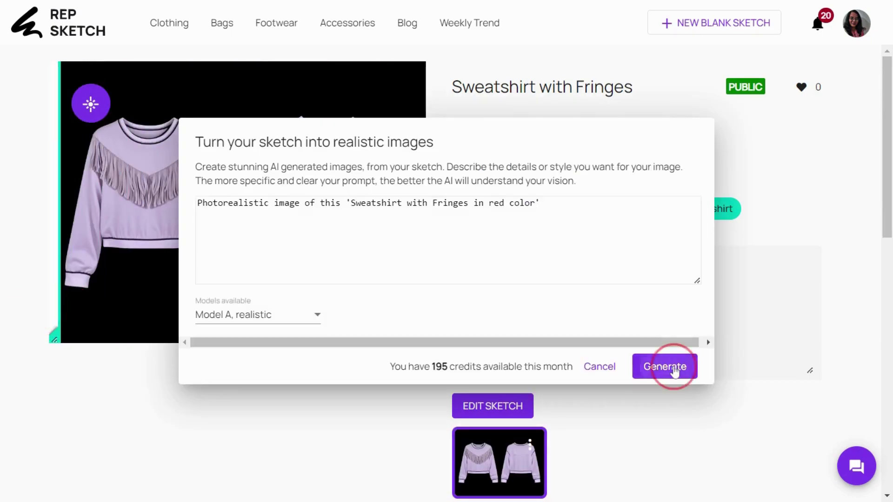
# - Enlarge and review the generated renders, including the second pink-fringe image
pyautogui.click(490, 464)
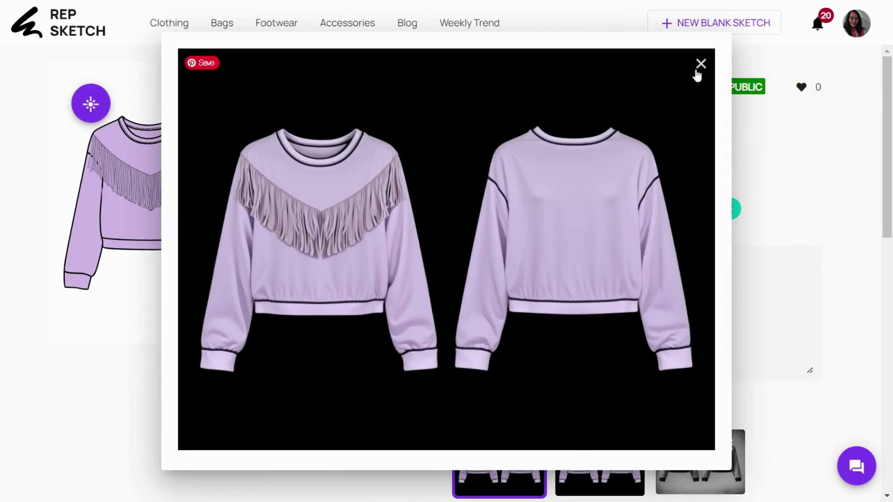
pyautogui.click(701, 63)
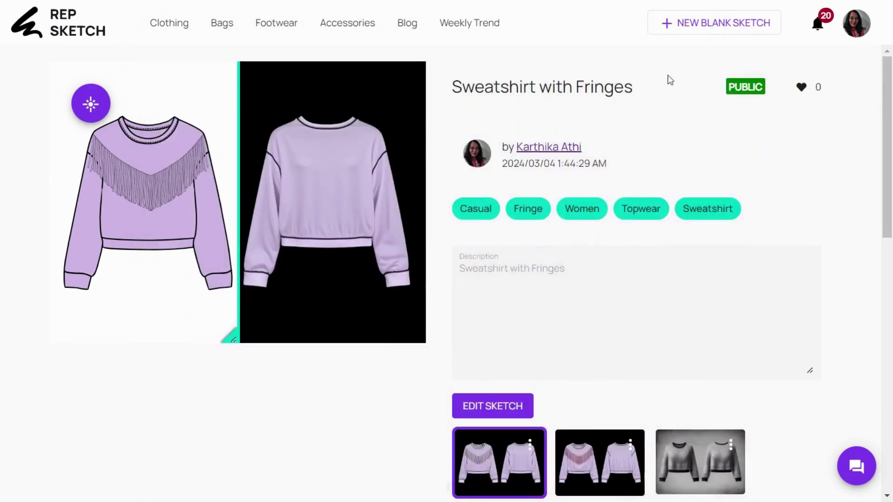
pyautogui.moveTo(214, 336); pyautogui.dragTo(61, 340)
pyautogui.scroll(-2, 172, 406)
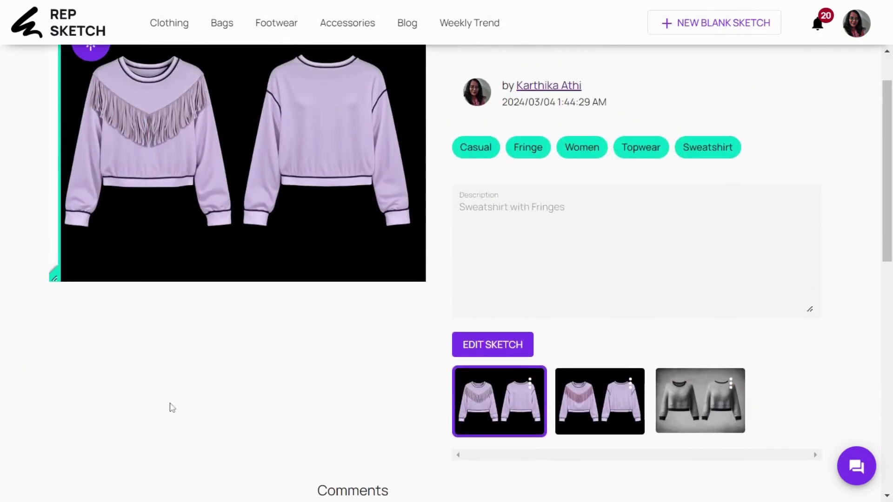
pyautogui.scroll(1, 171, 407)
pyautogui.click(486, 419)
pyautogui.click(786, 266)
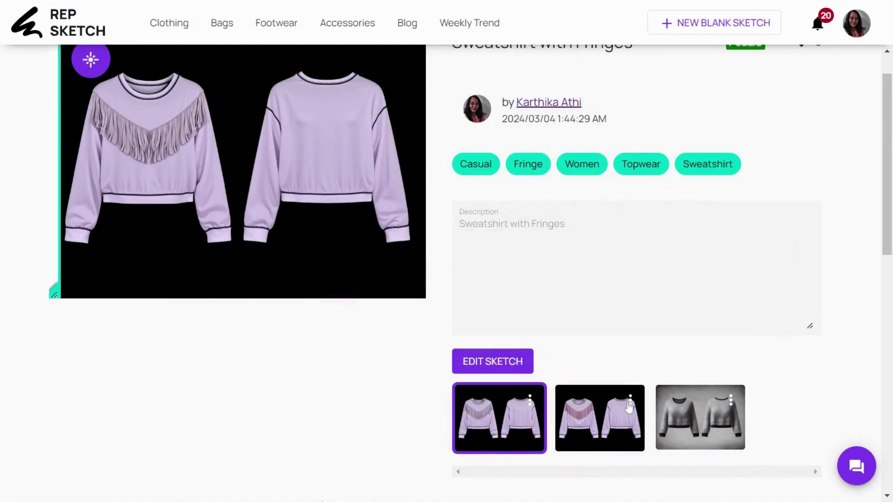
pyautogui.click(599, 429)
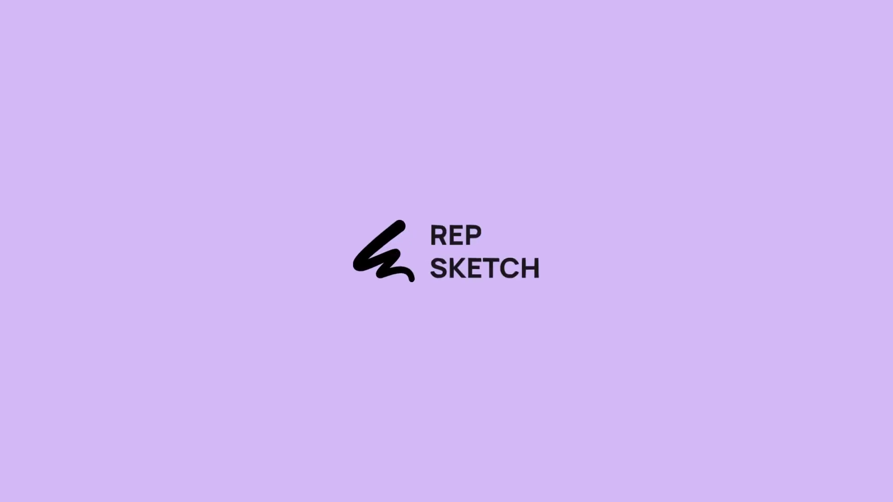